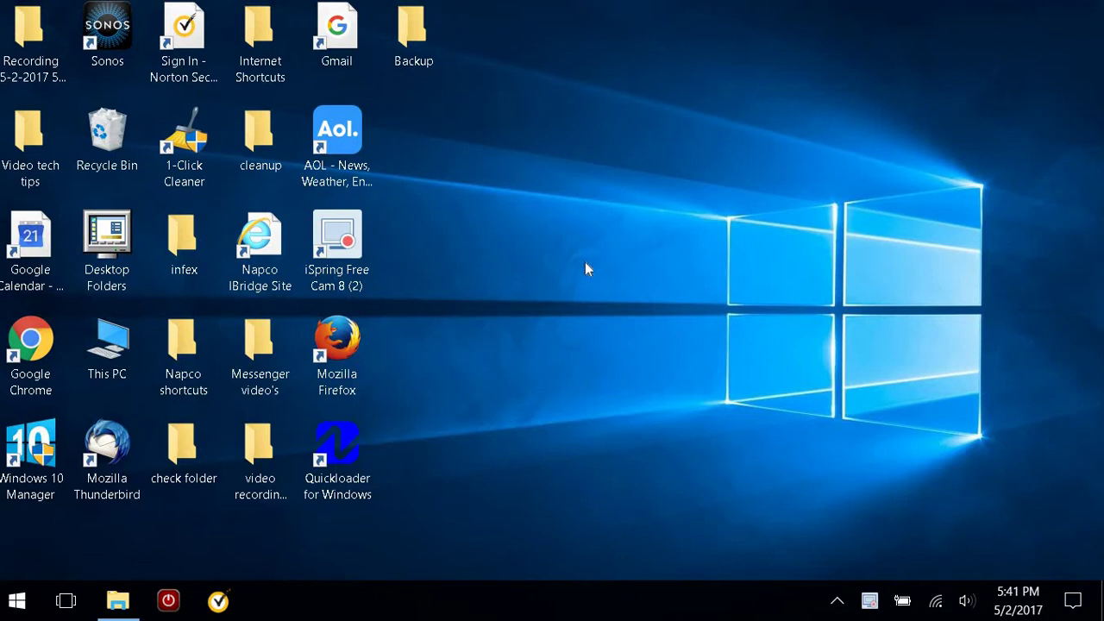
Create a new folder on the desktop and name it backup1
right_click(503, 317)
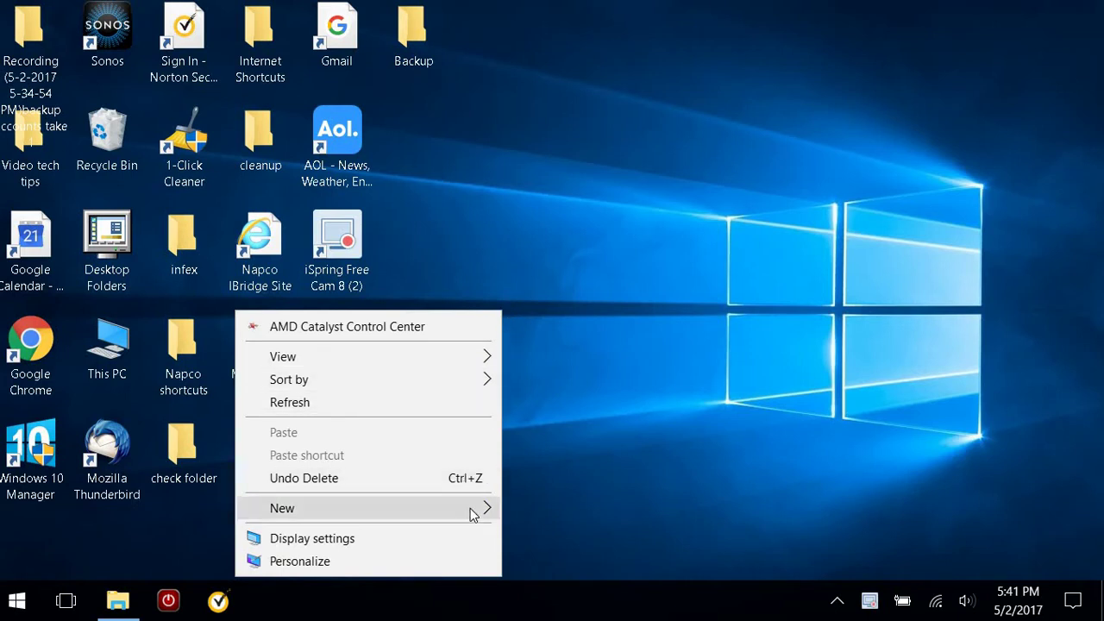
mouse_move(472, 514)
click(546, 293)
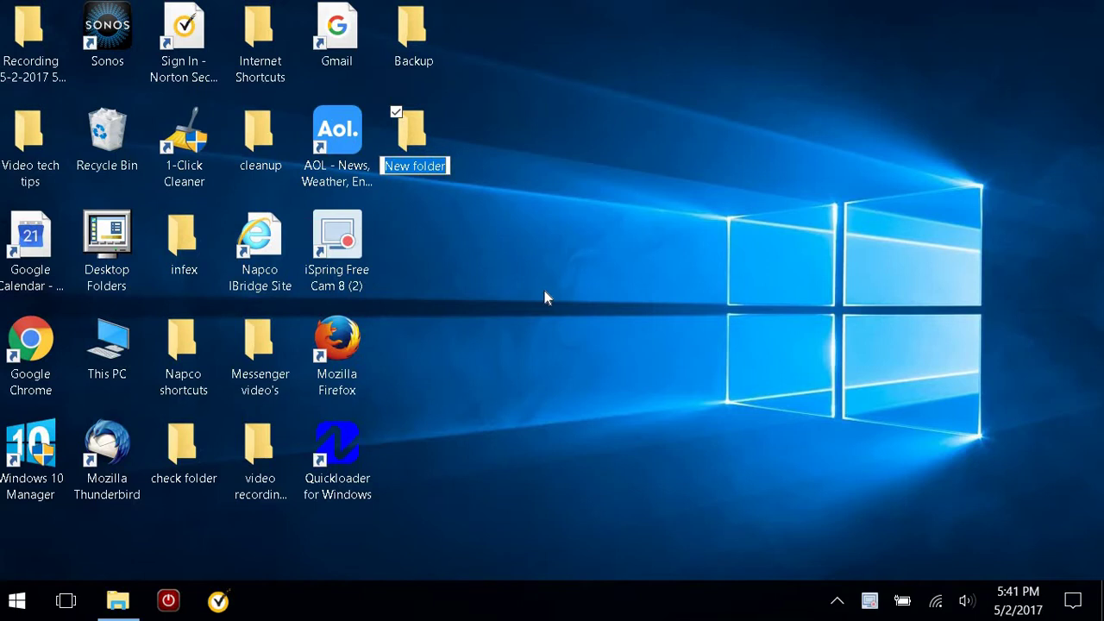
text(backup1)
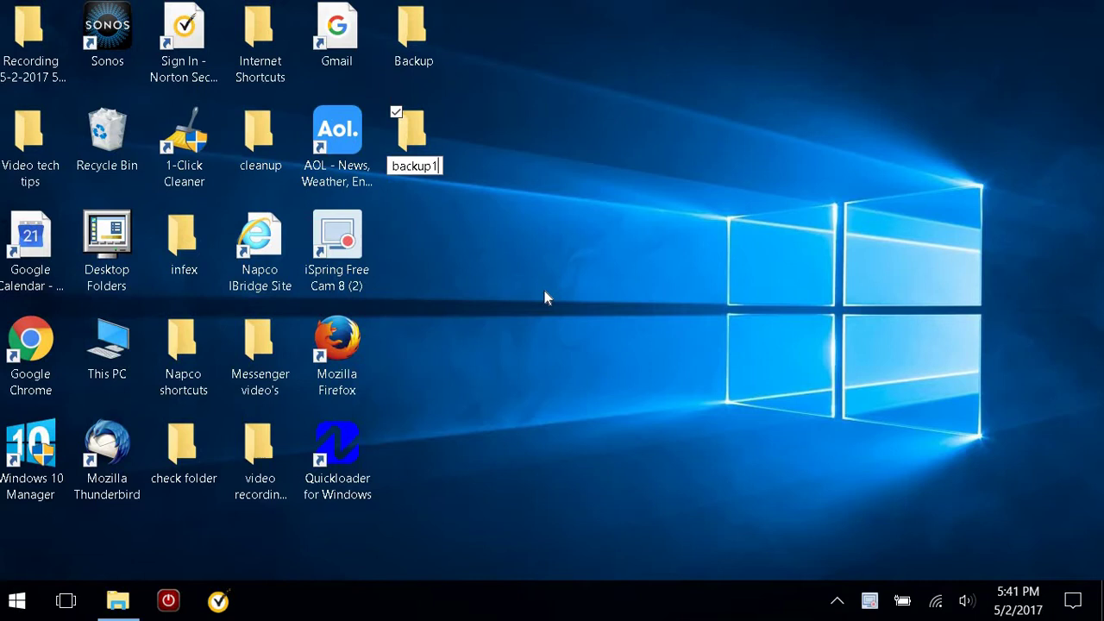
key(Return)
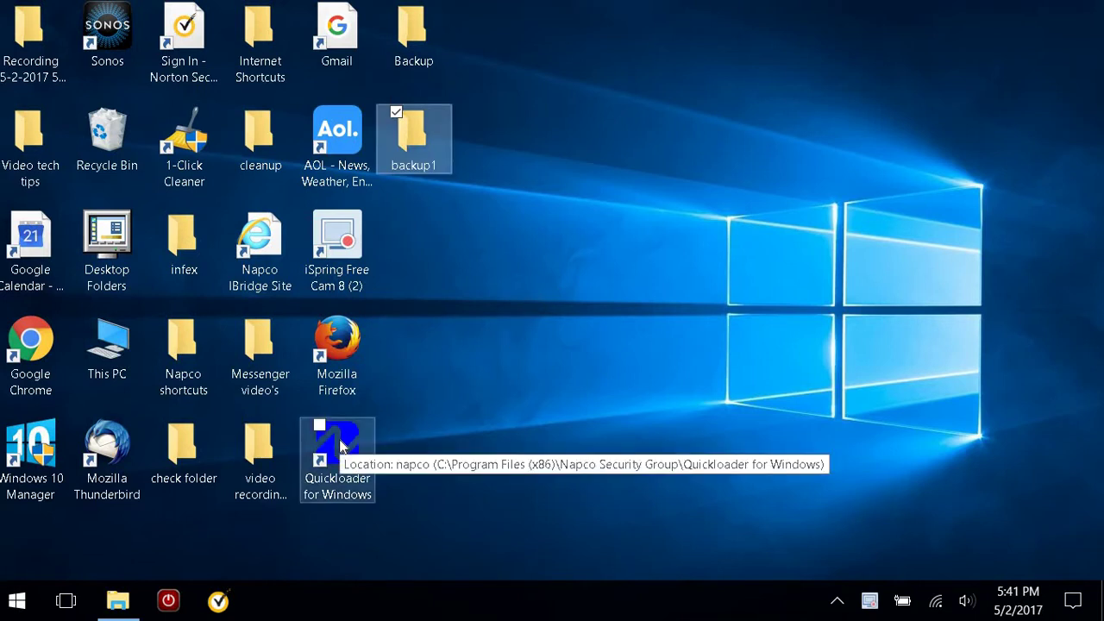
Launch Quickloader for Windows and log in with the login name and password
double_click(339, 439)
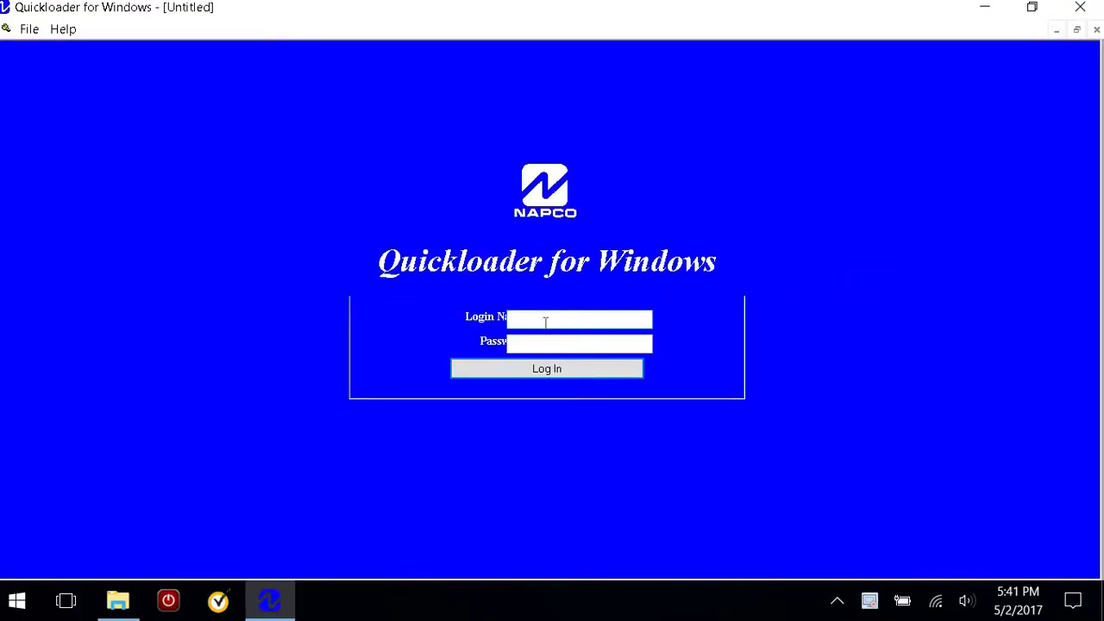
click(545, 321)
text(master)
key(Tab)
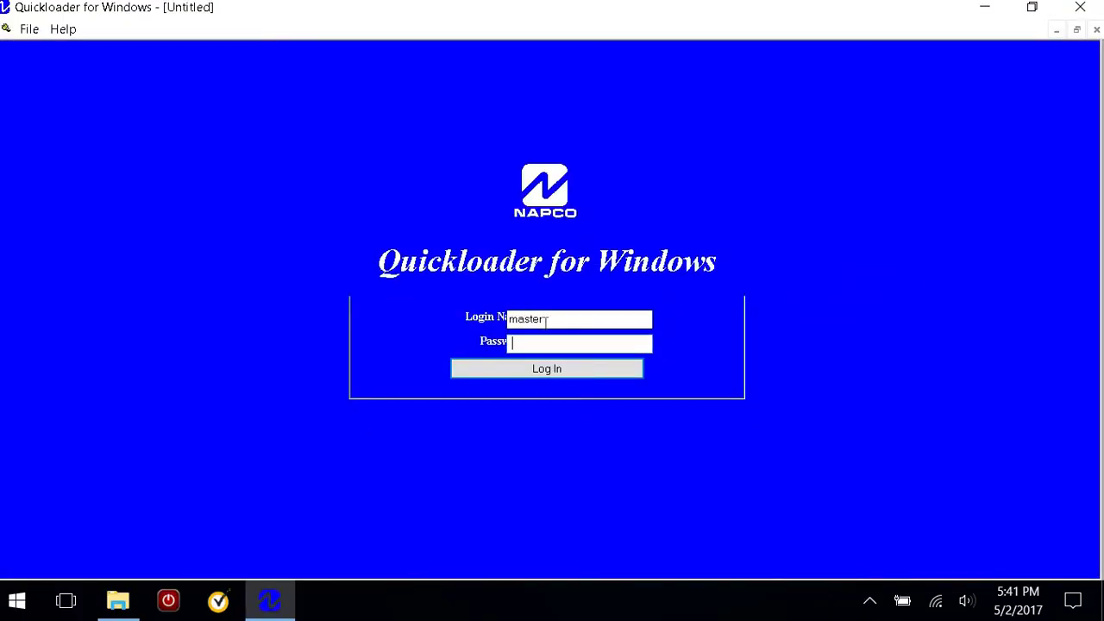
text(123456)
key(Return)
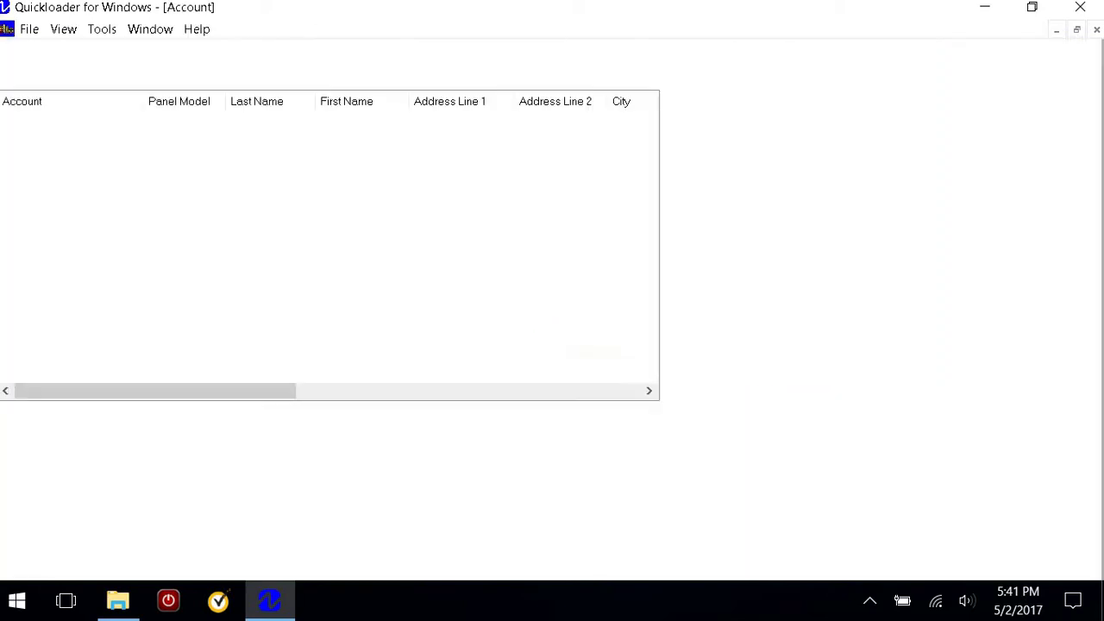
Open the Export Multiple Accounts dialog from the File menu
click(30, 30)
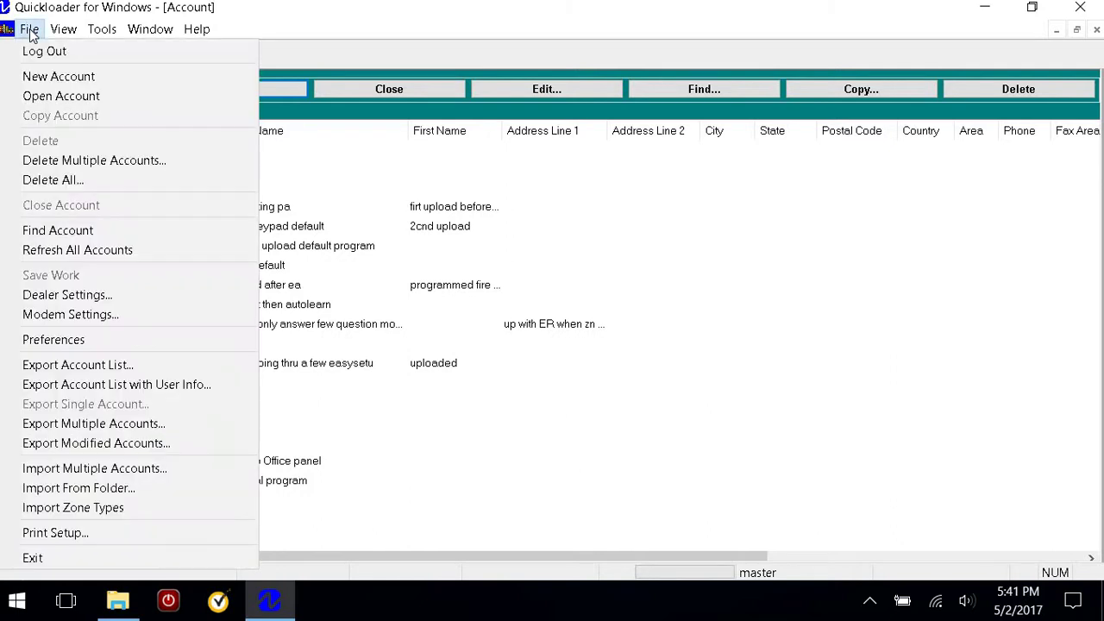
click(64, 426)
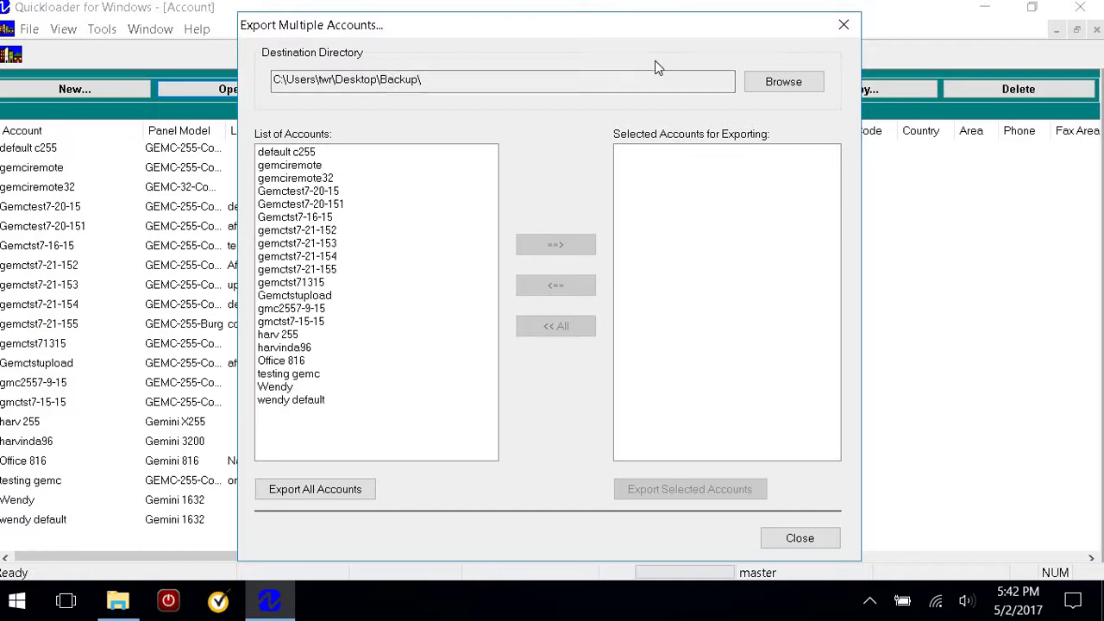
Set the export destination to Desktop\backup1, export all 20 accounts, and close the window
click(781, 79)
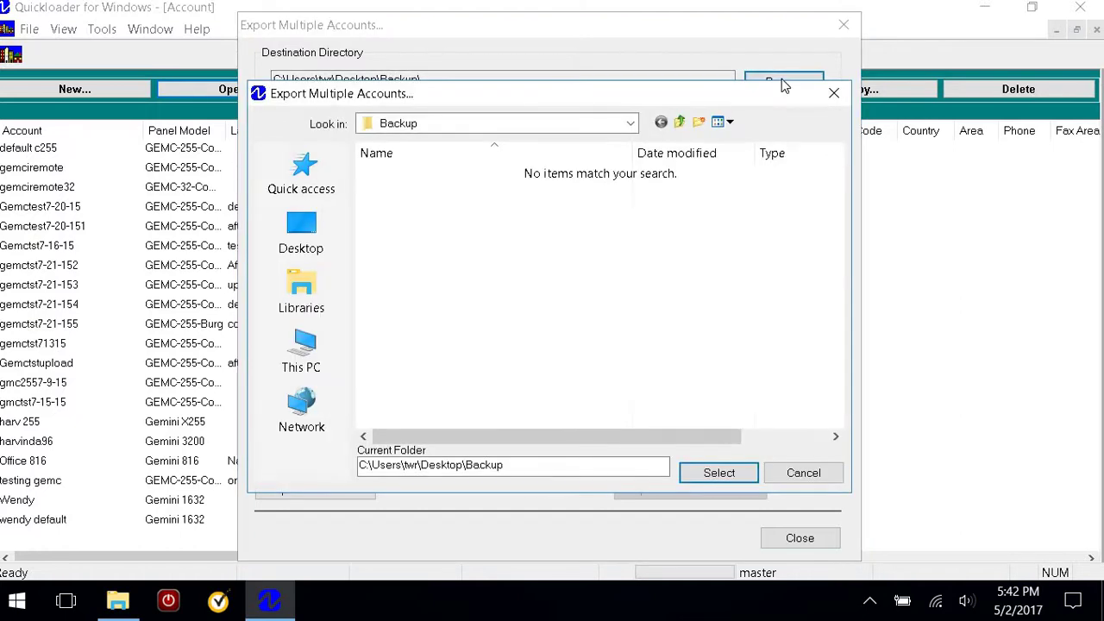
click(301, 231)
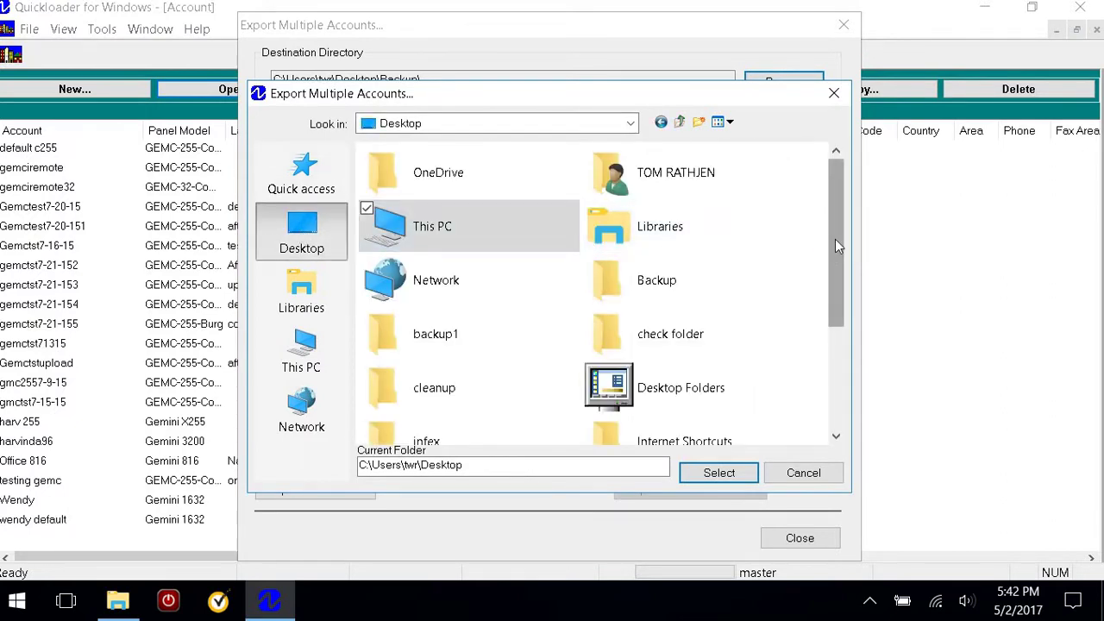
drag(835, 237, 841, 277)
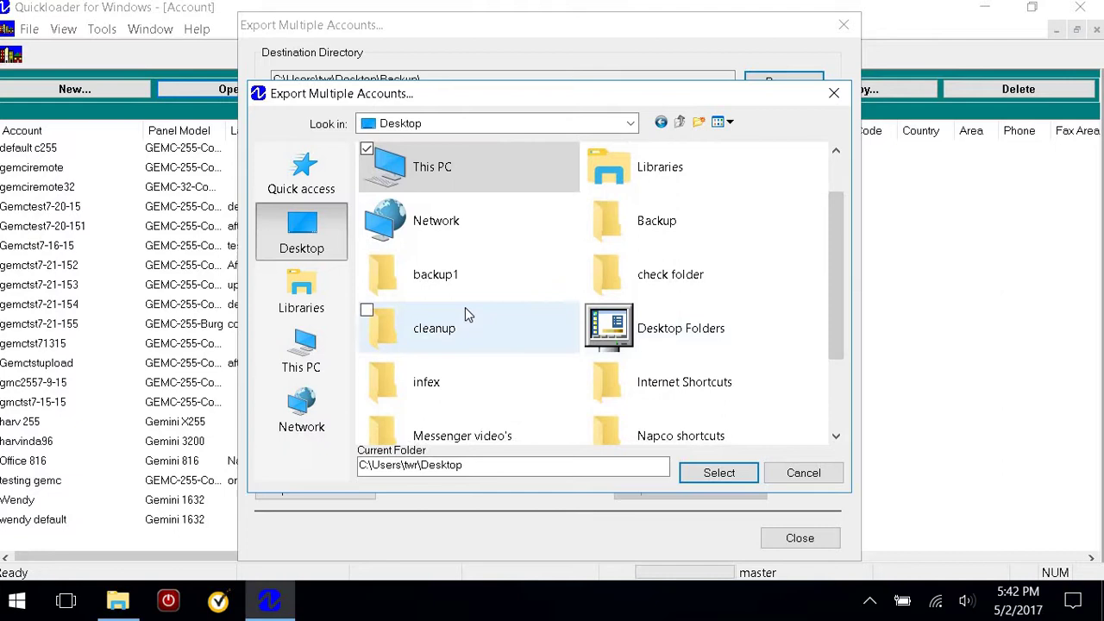
double_click(411, 276)
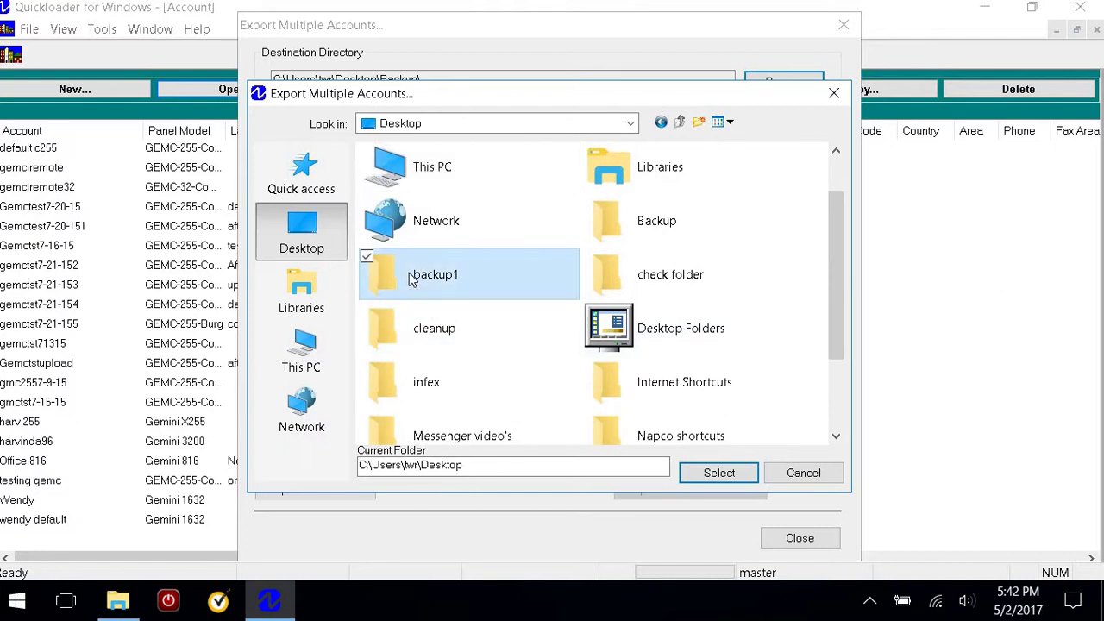
click(715, 474)
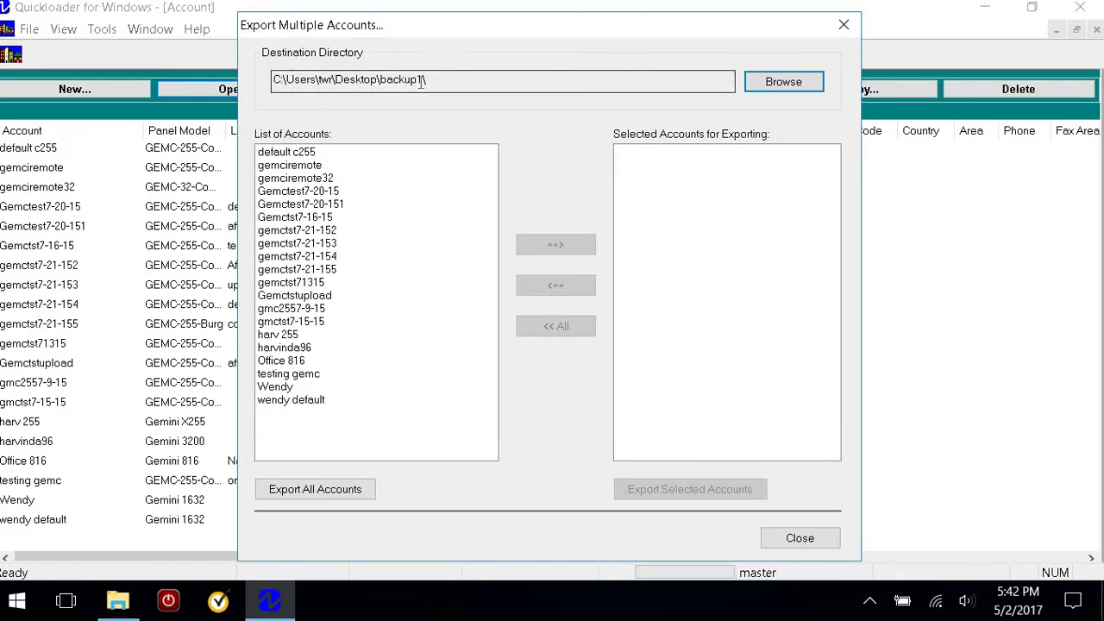
click(339, 490)
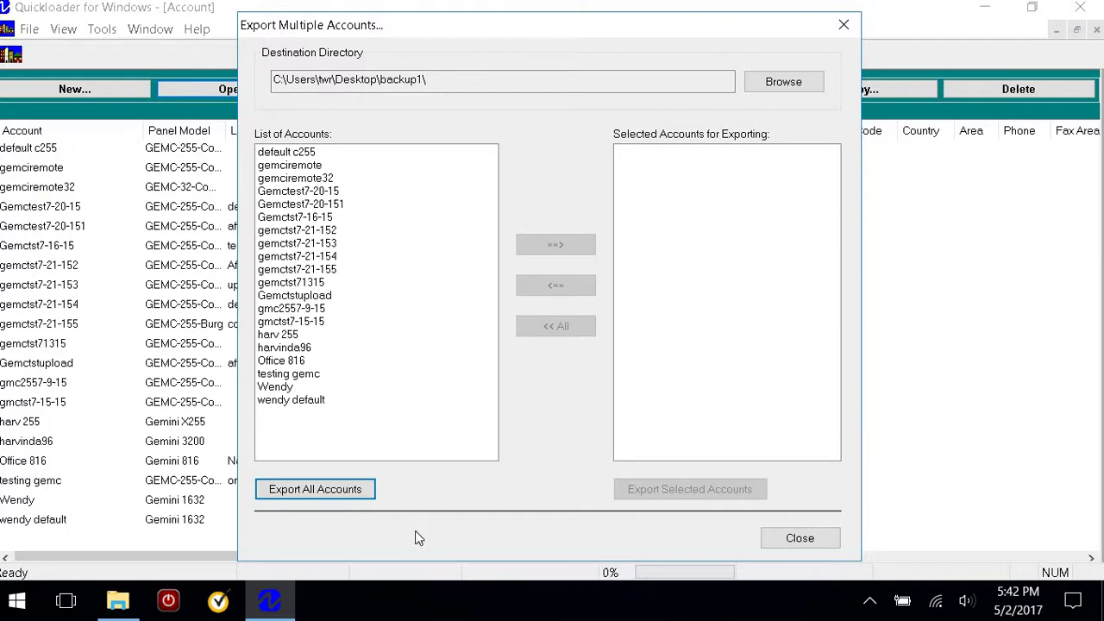
click(788, 541)
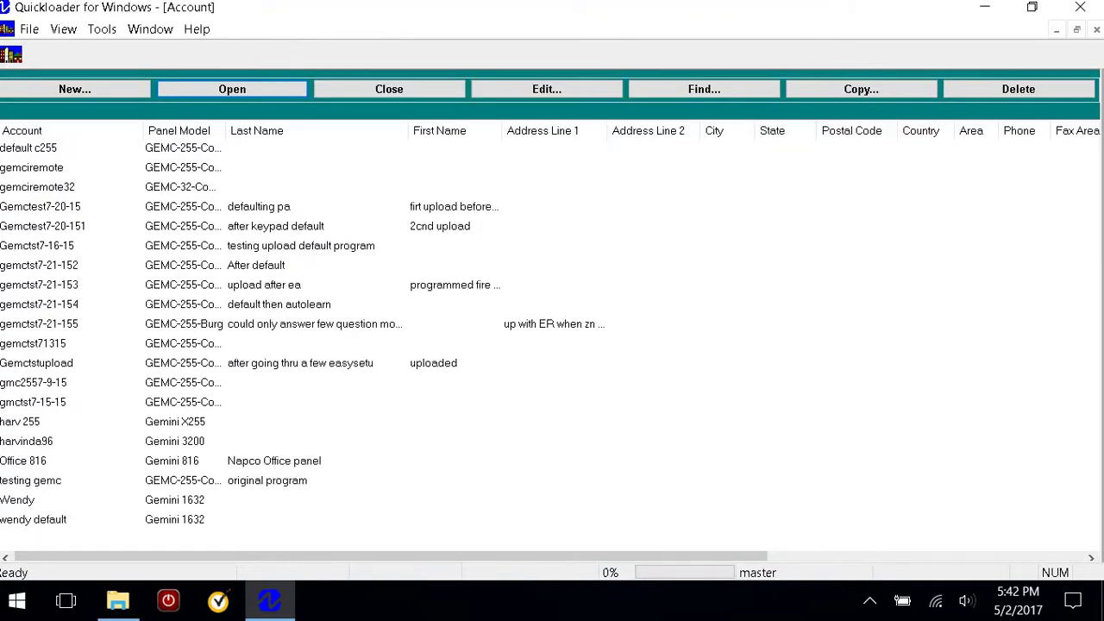
Minimize Quickloader, open backup1 maximized to verify its 20 QL9 files, then close it
click(986, 15)
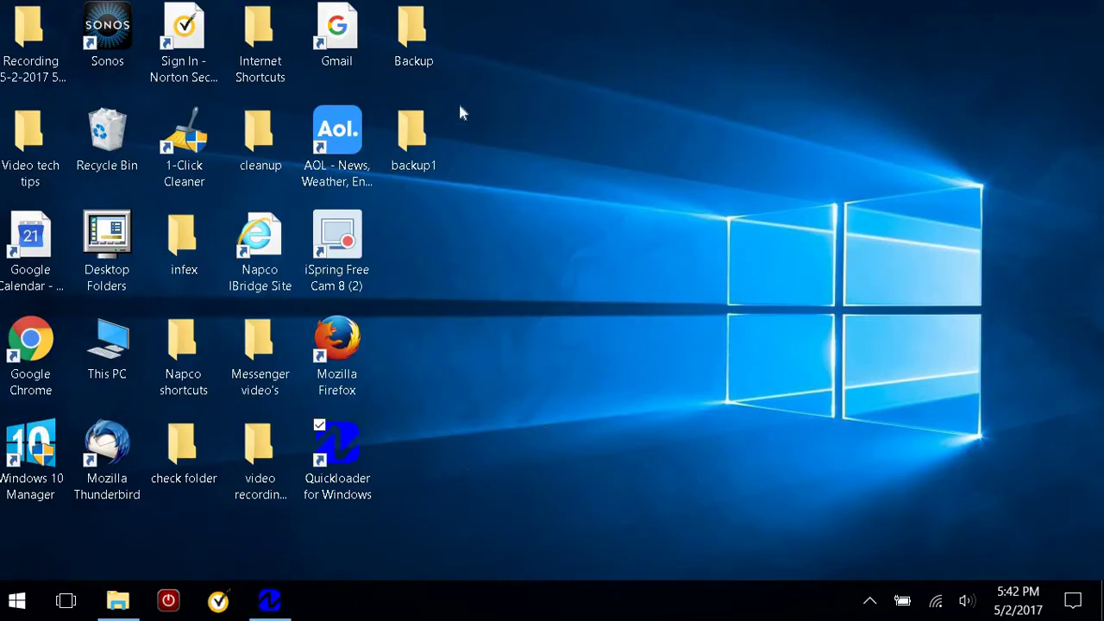
click(413, 130)
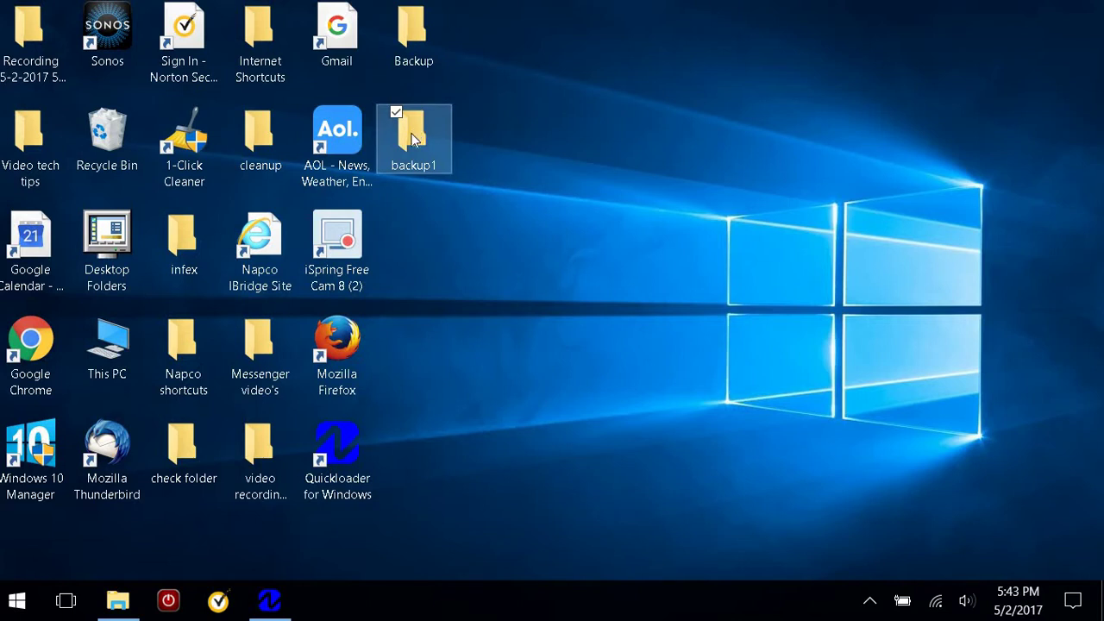
double_click(414, 129)
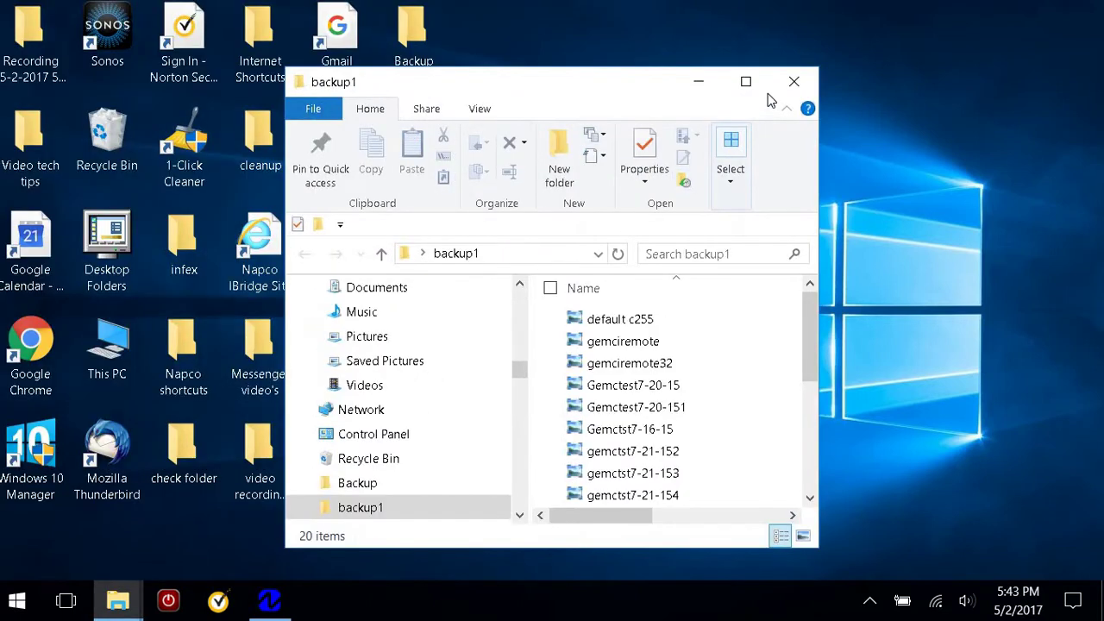
click(740, 81)
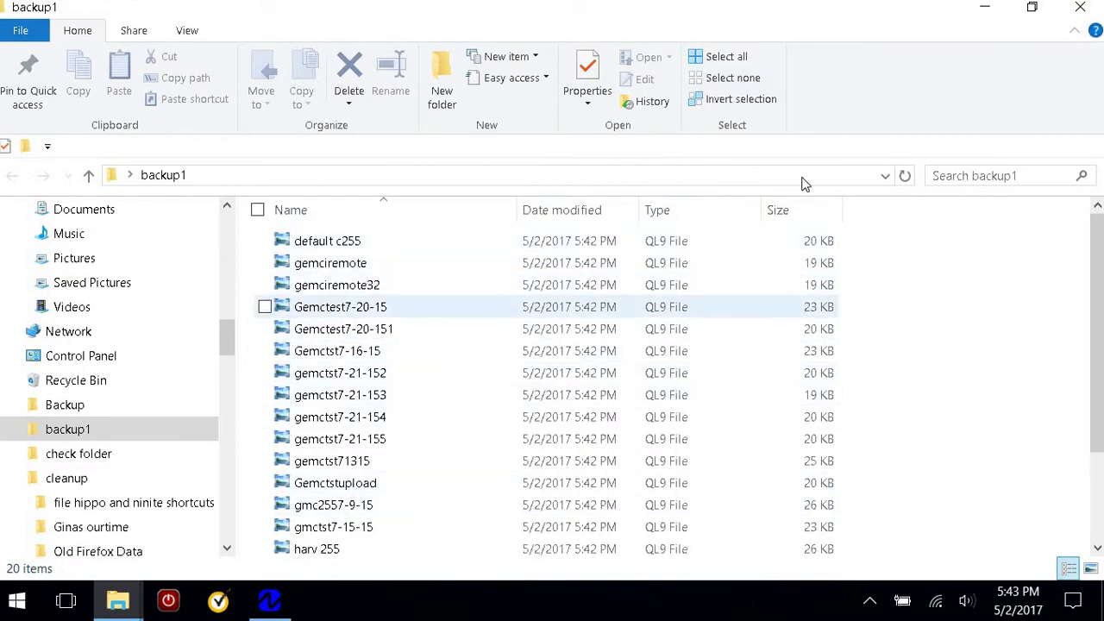
click(1082, 12)
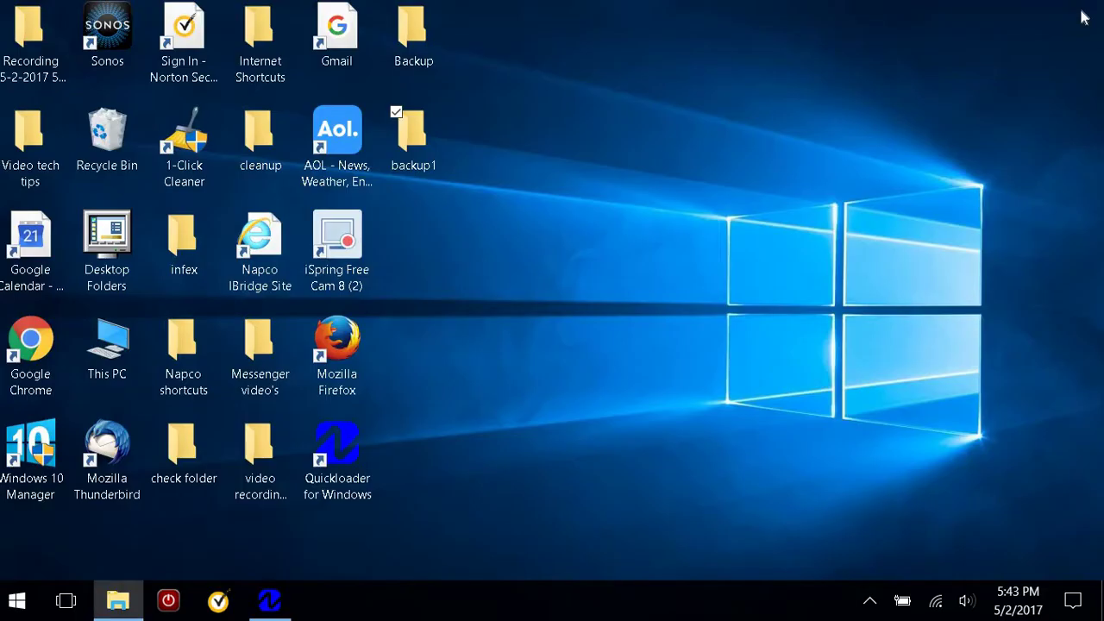
Restore Quickloader for Windows from the taskbar to show its Account list
click(418, 148)
click(267, 600)
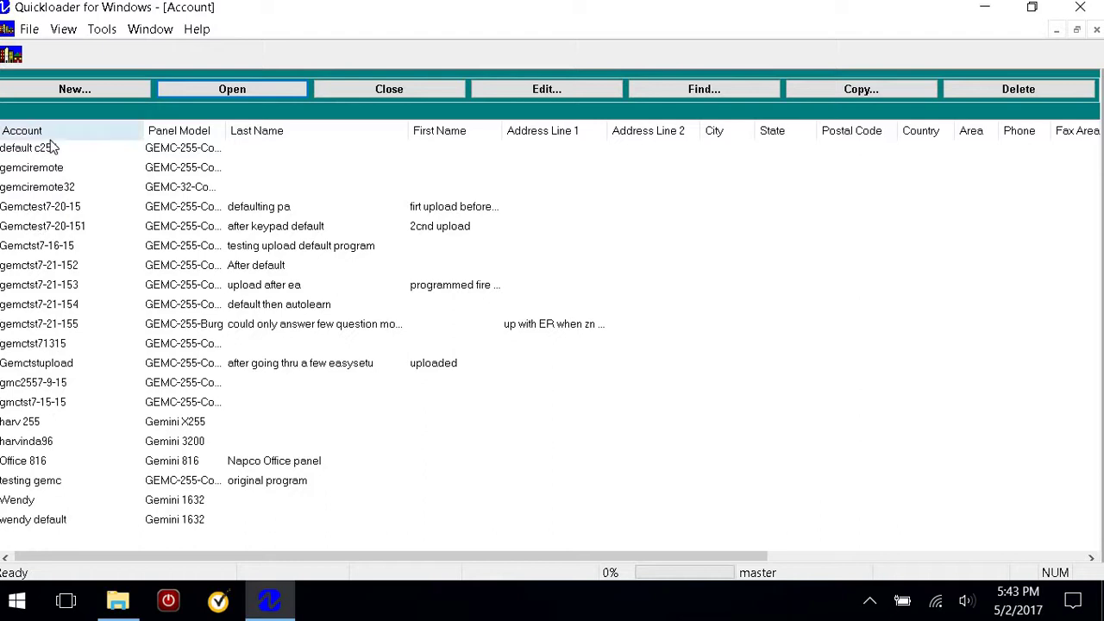
Delete all accounts with File > Delete All, confirming with the master password
click(31, 29)
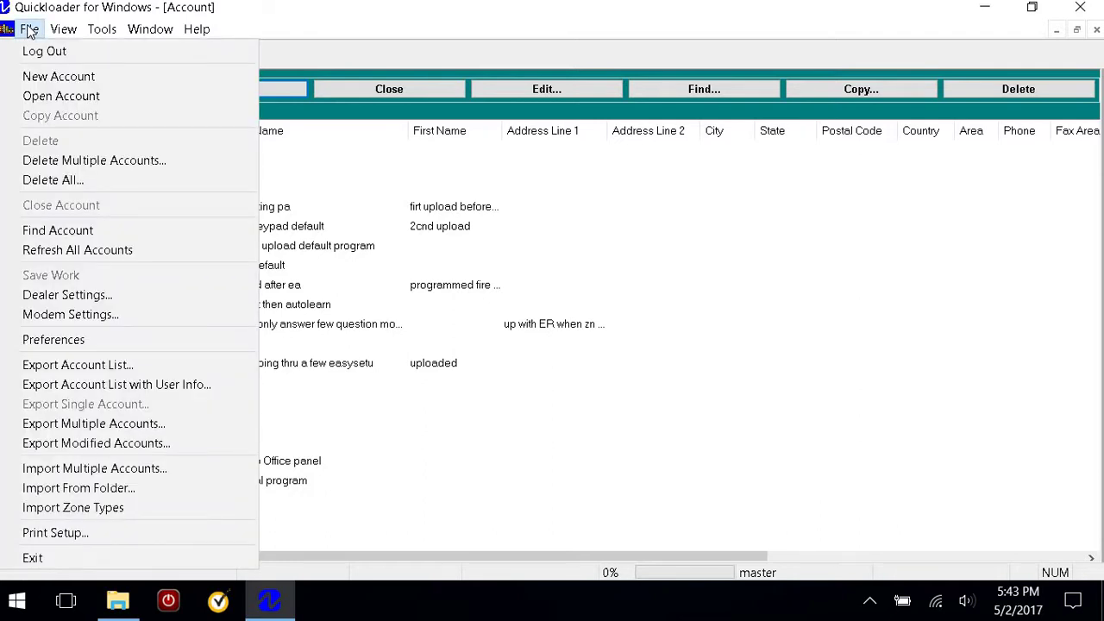
click(64, 179)
click(445, 322)
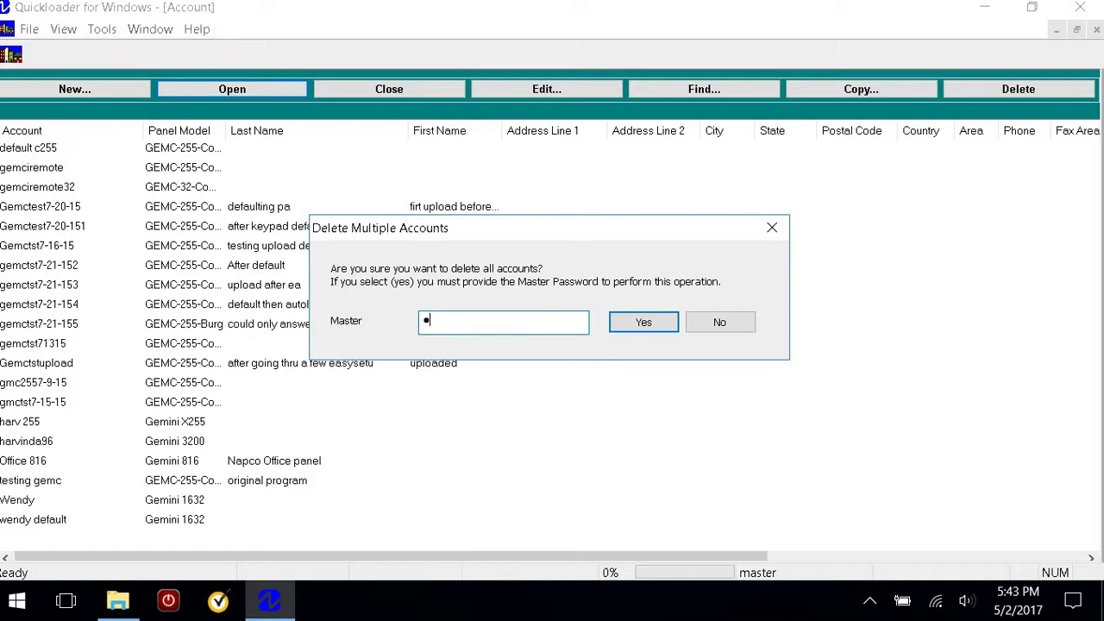
text(maste)
key(Return)
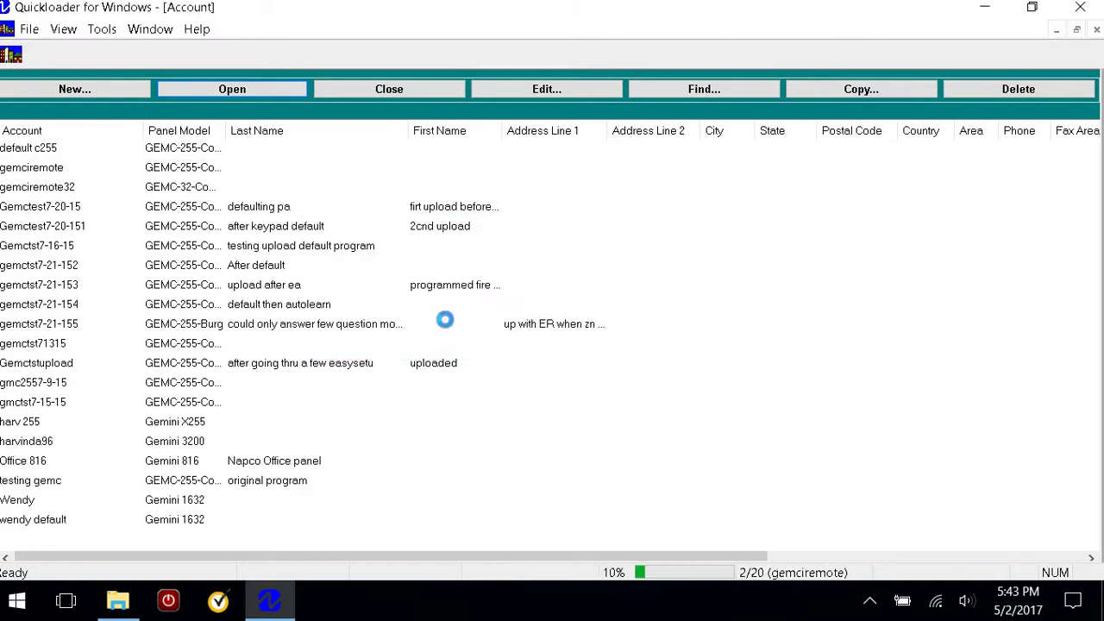
Start Import Multiple Accounts and load every QL9 file from Desktop\backup1
click(30, 29)
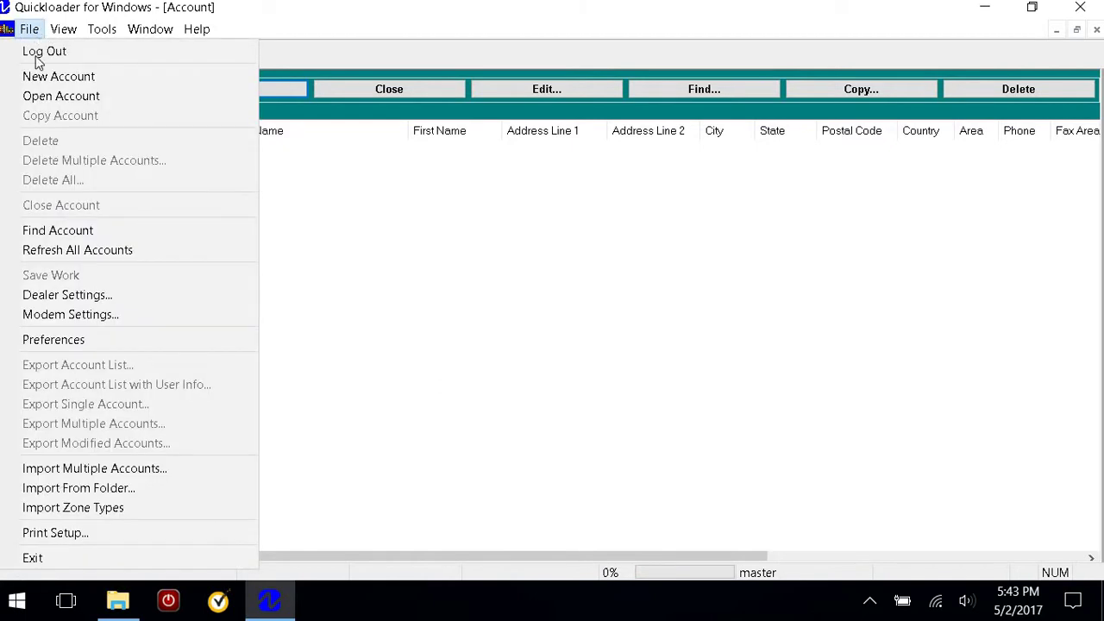
click(53, 469)
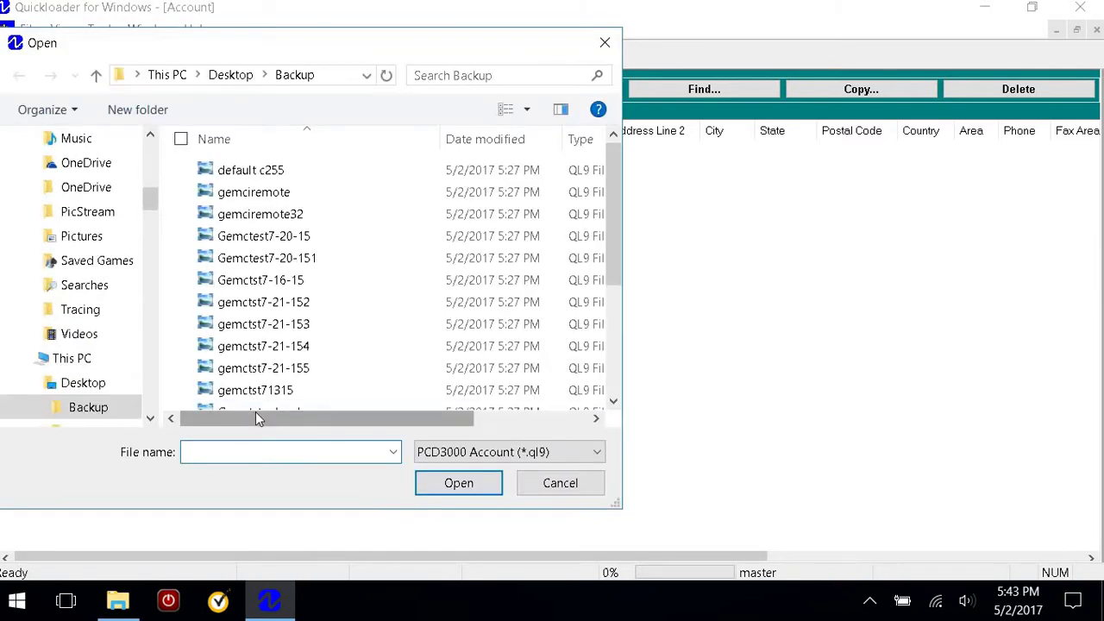
click(150, 419)
click(150, 418)
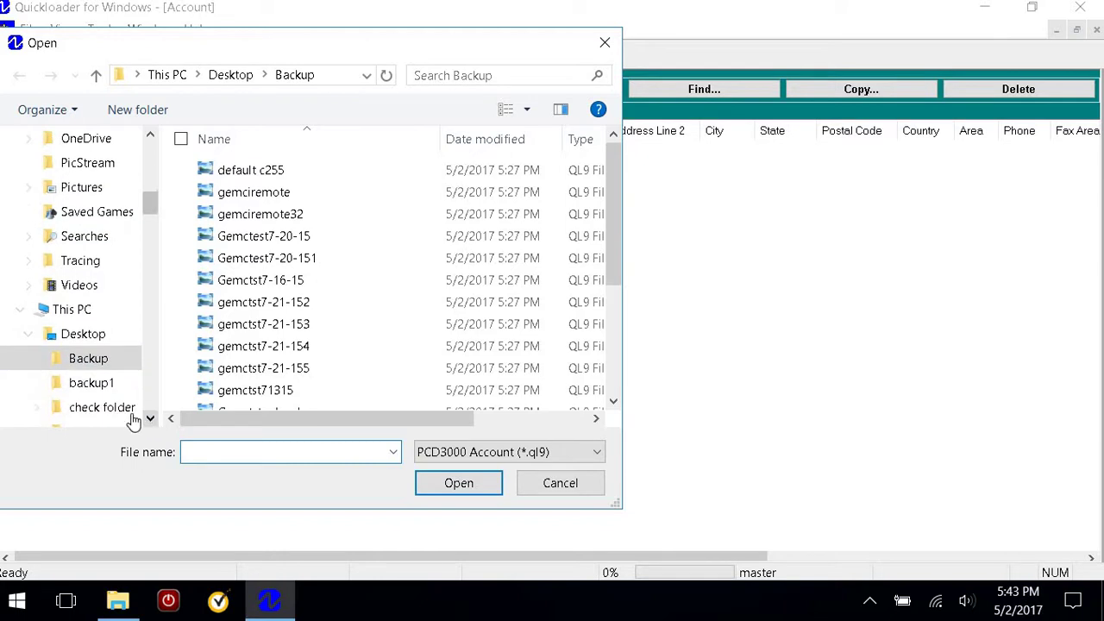
click(111, 388)
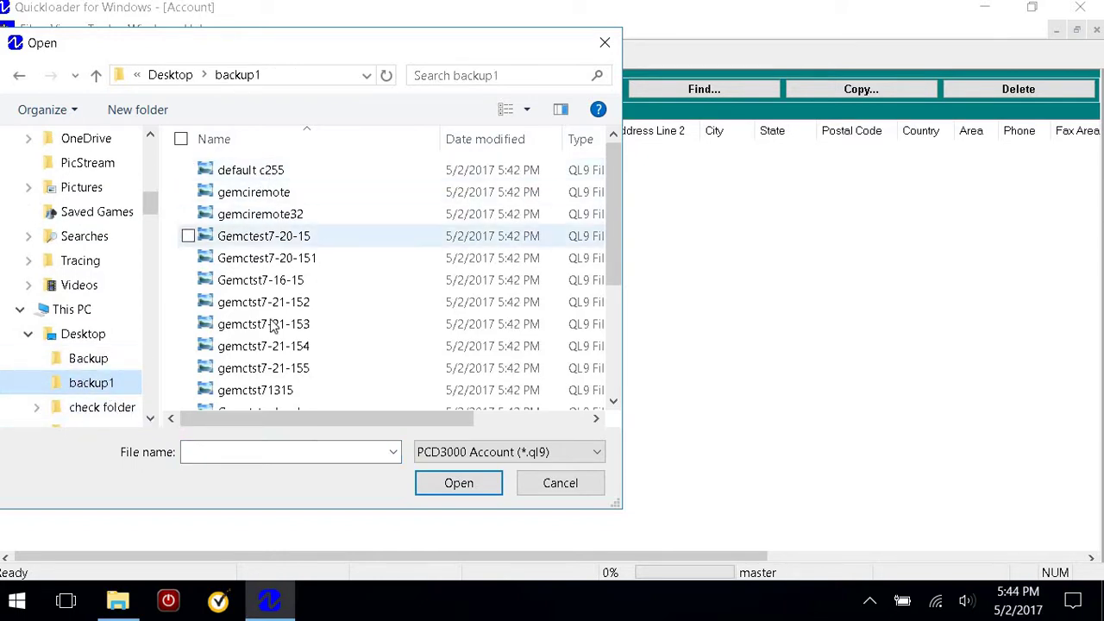
click(276, 170)
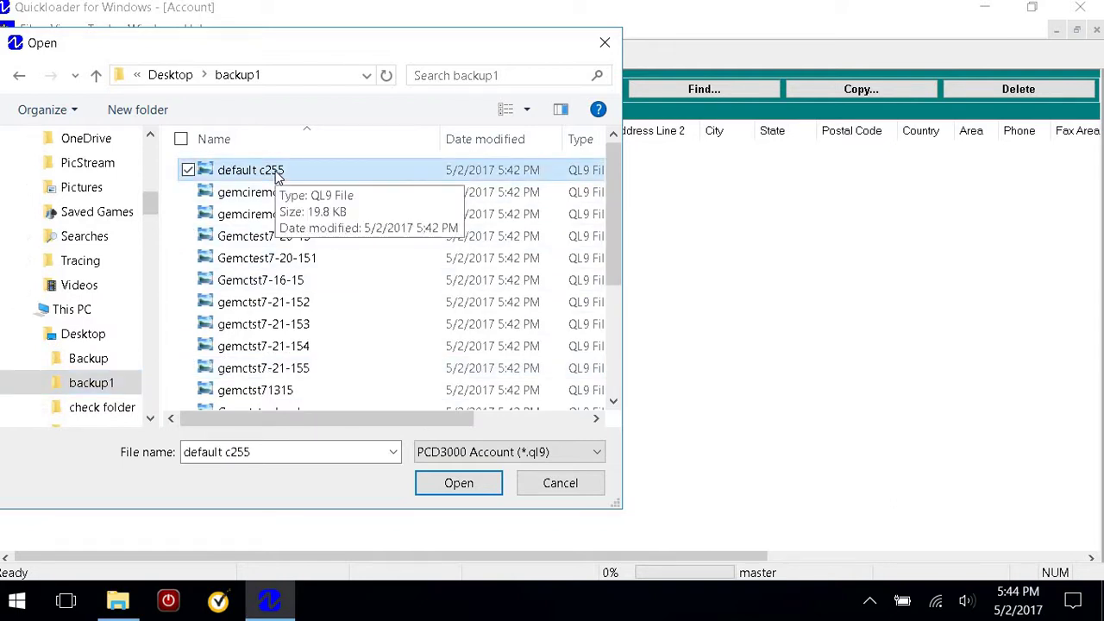
key(ctrl+a)
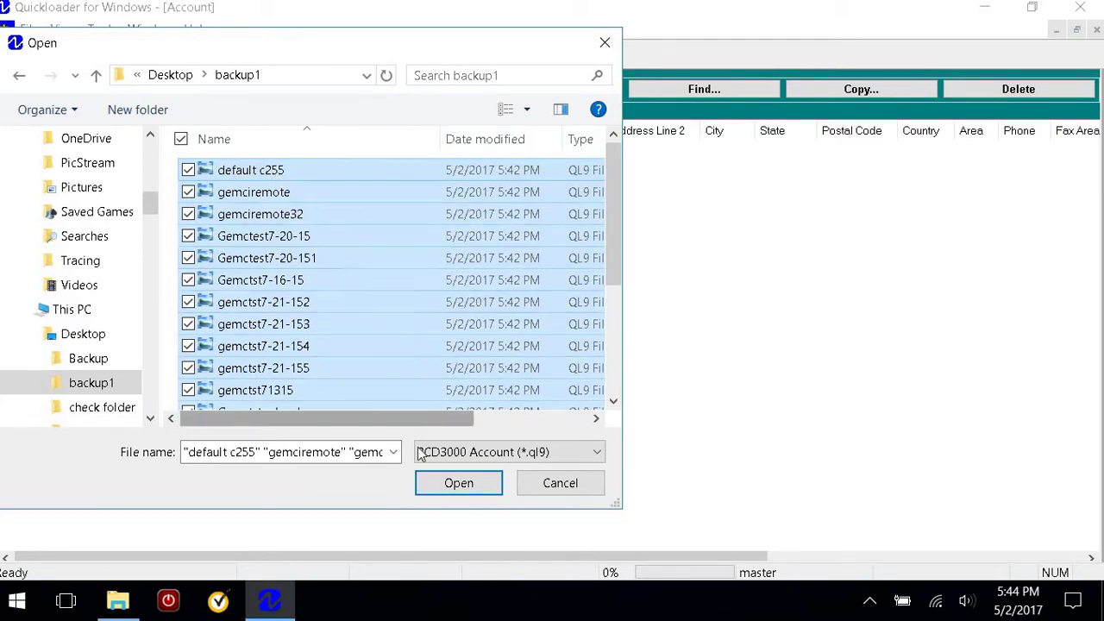
click(449, 488)
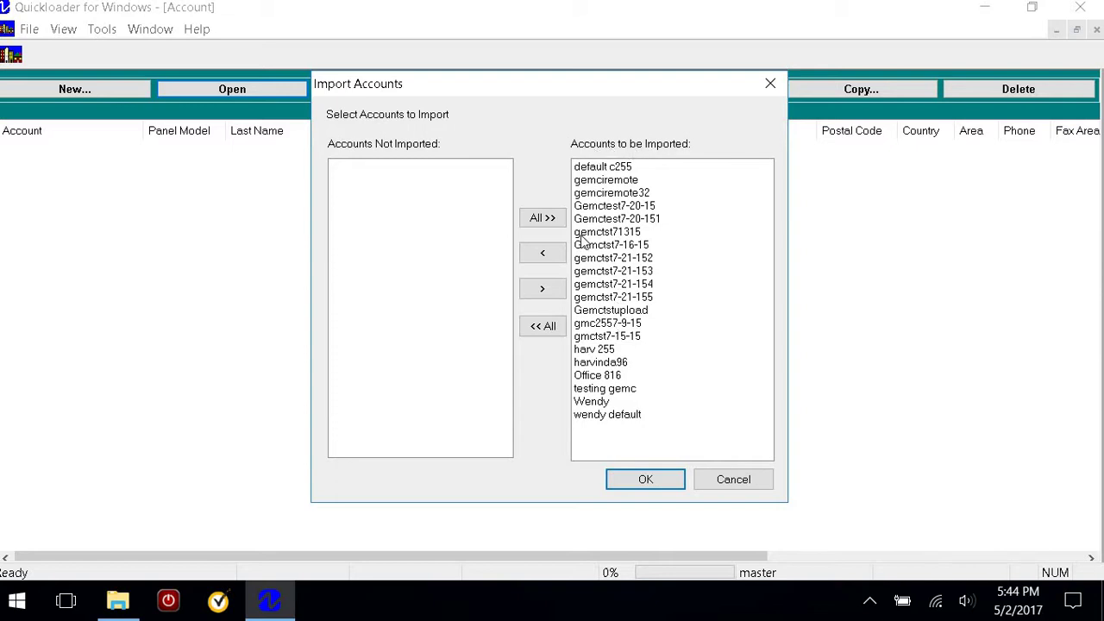
Move default c255 out of the import list and back, keeping all 20 accounts listed
click(621, 167)
click(543, 255)
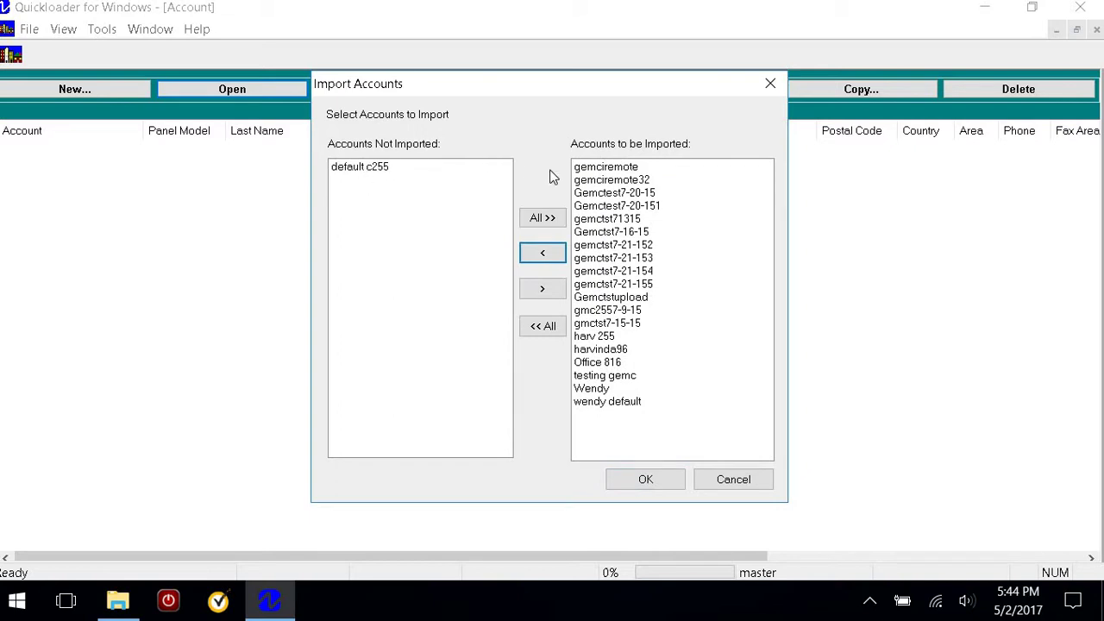
click(375, 166)
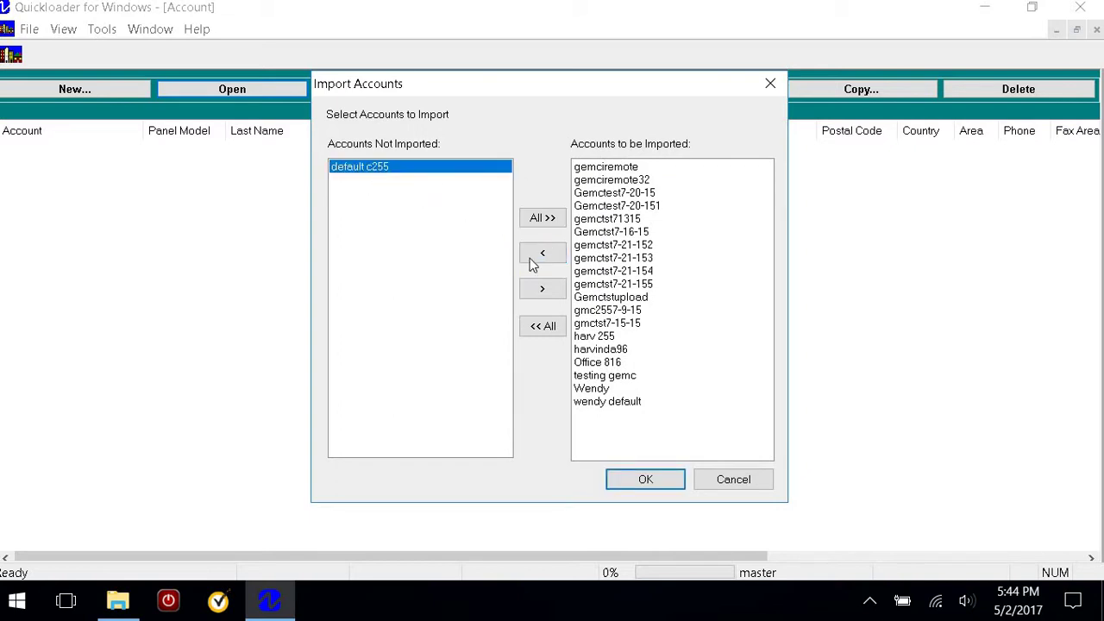
click(542, 289)
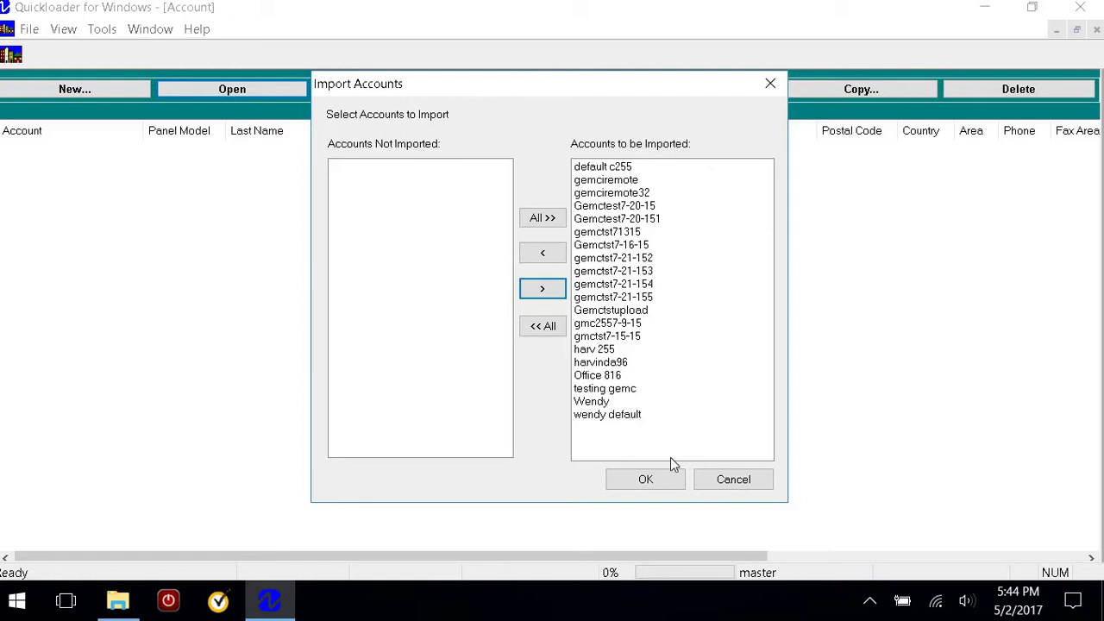
Import the listed accounts, confirming with the Master Passcode
click(648, 479)
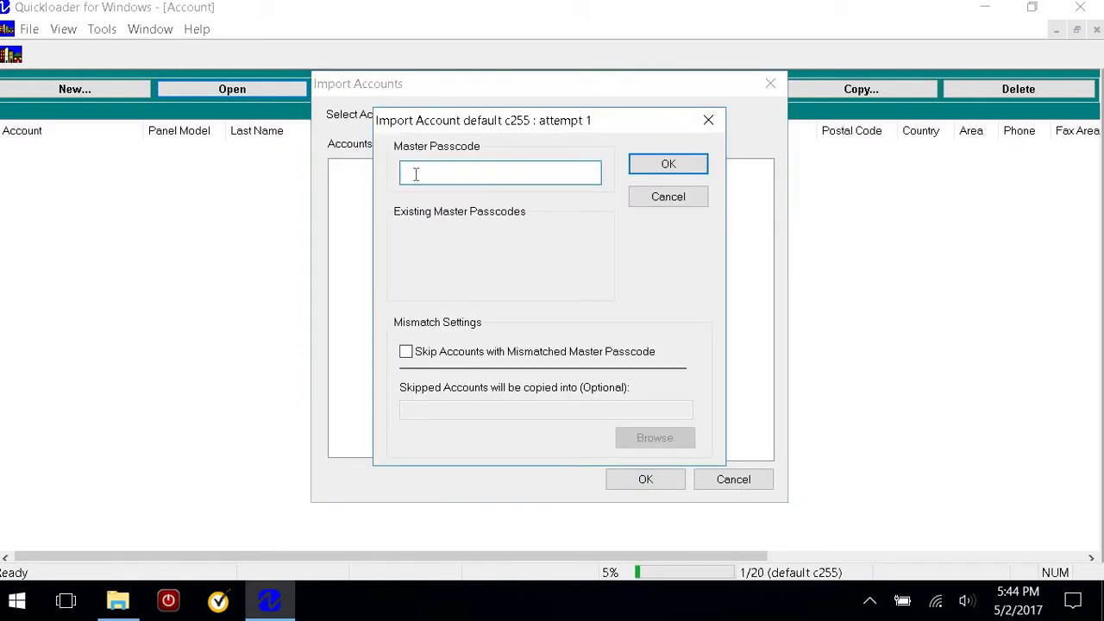
text(*******)
key(Return)
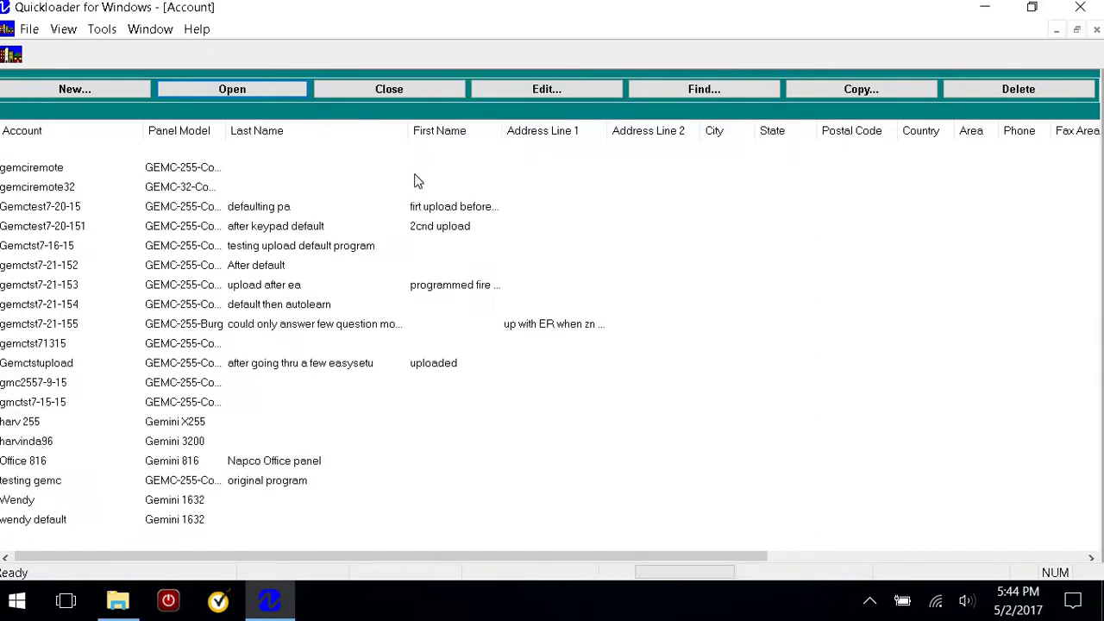